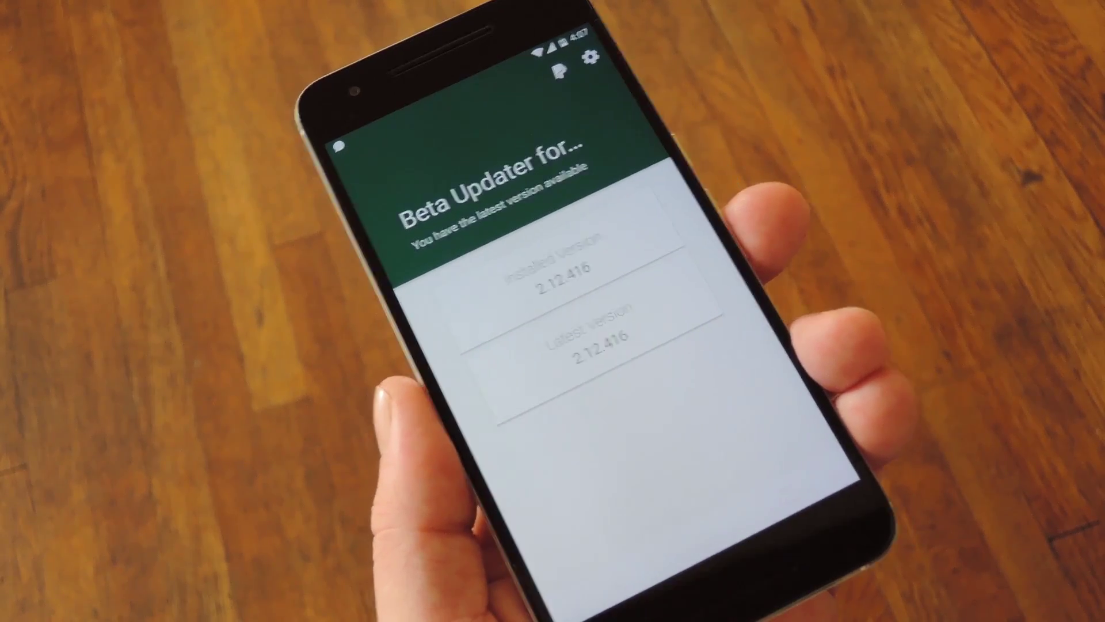
# - Pull down the notification shade to view the WhatsApp 2.12.416 update notification
pyautogui.moveTo(644, 52); pyautogui.dragTo(622, 259)
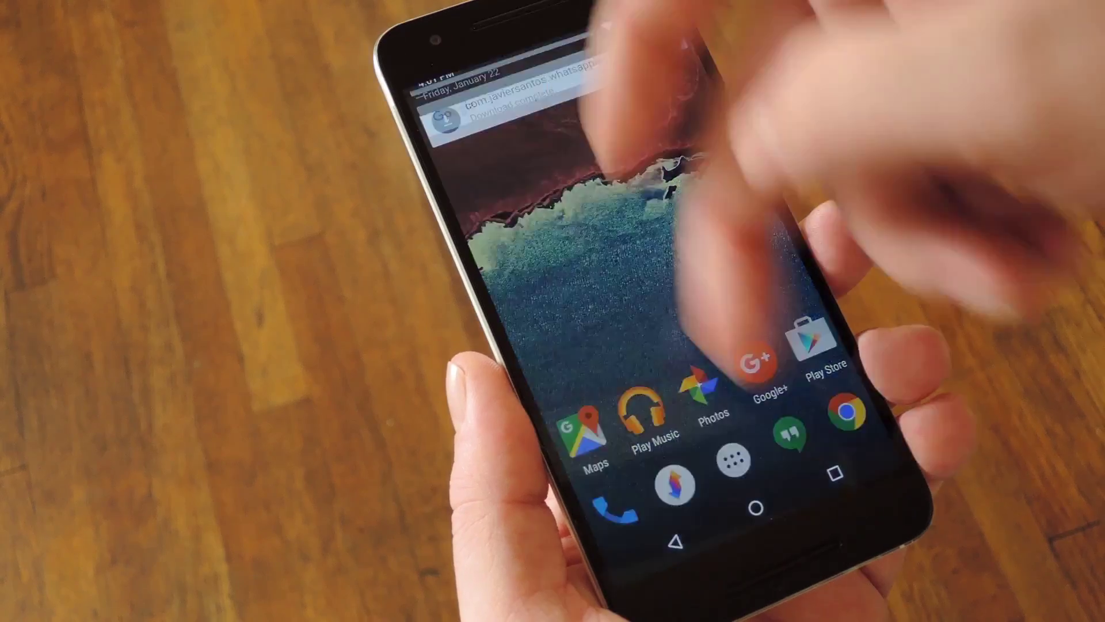
# - Pull down the notification shade to check the WhatsApp beta 'Download complete' notification
pyautogui.moveTo(553, 69); pyautogui.dragTo(604, 259)
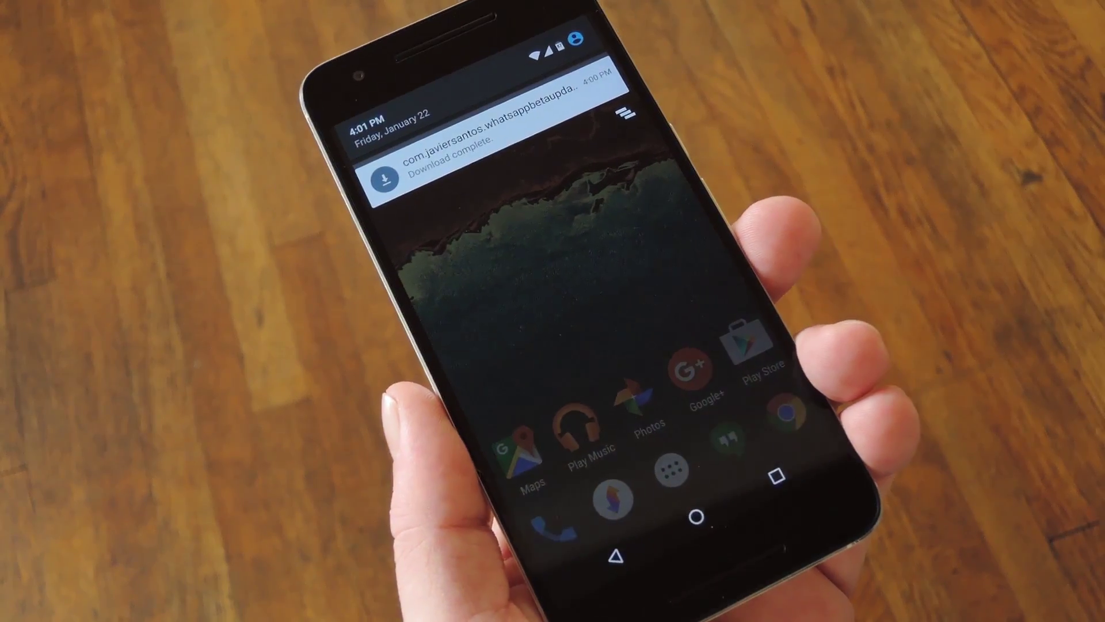